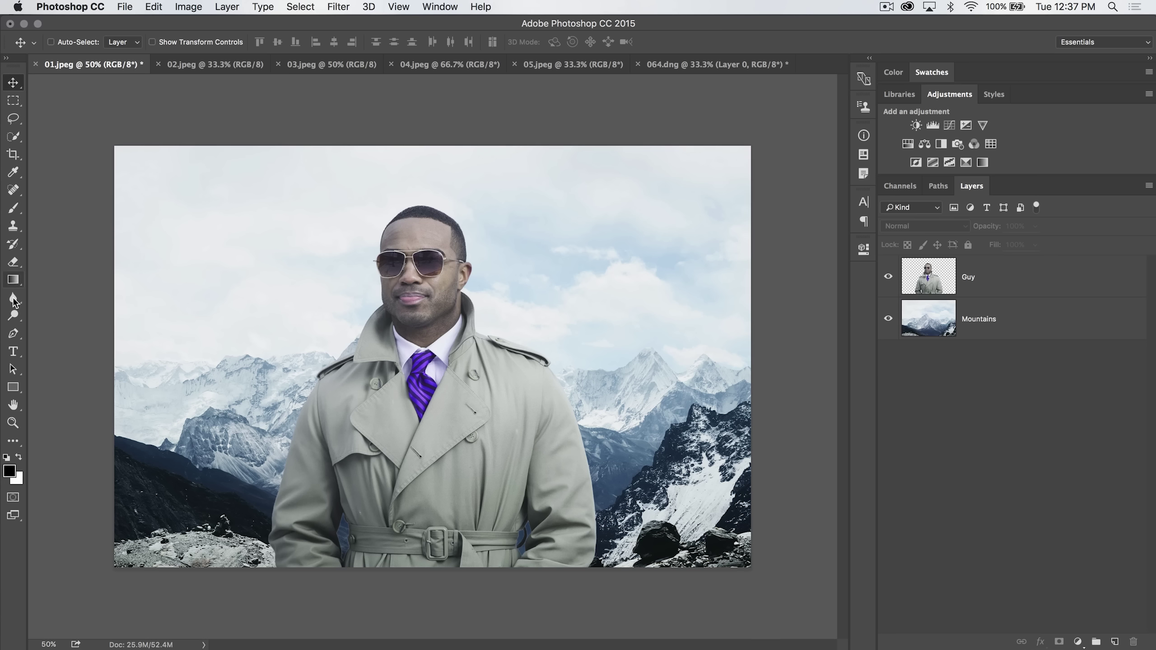
# Switch between the Dodge and Burn tools in the toning flyout, ending on Dodge.
pyautogui.click(14, 319)
pyautogui.rightClick(14, 319)
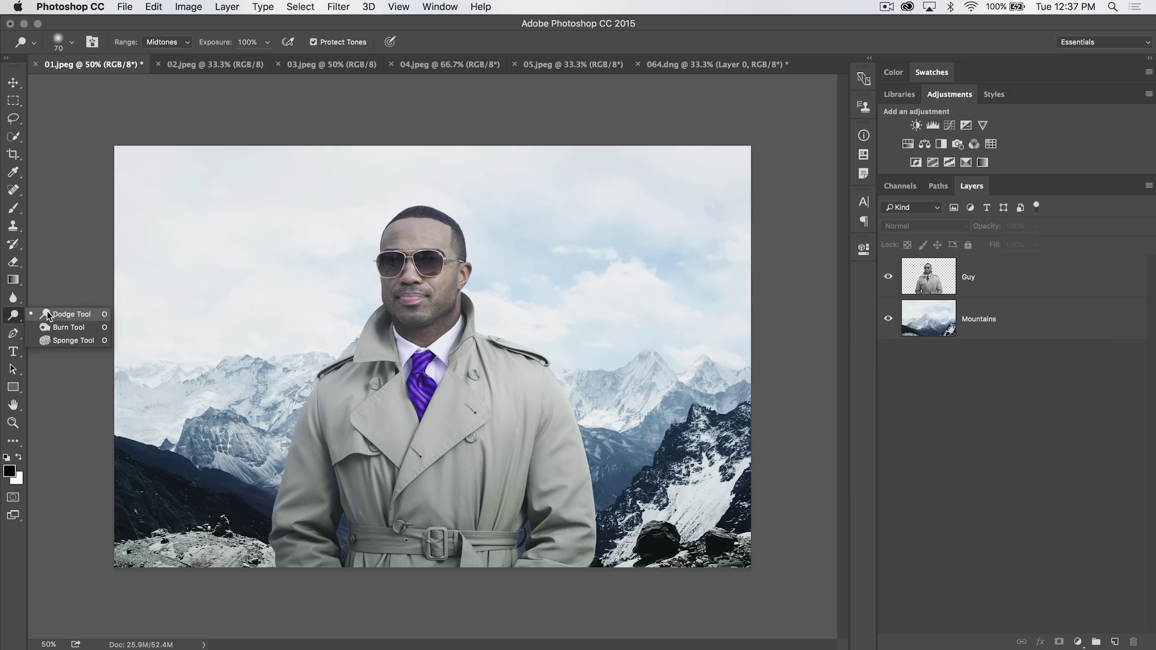
pyautogui.click(72, 315)
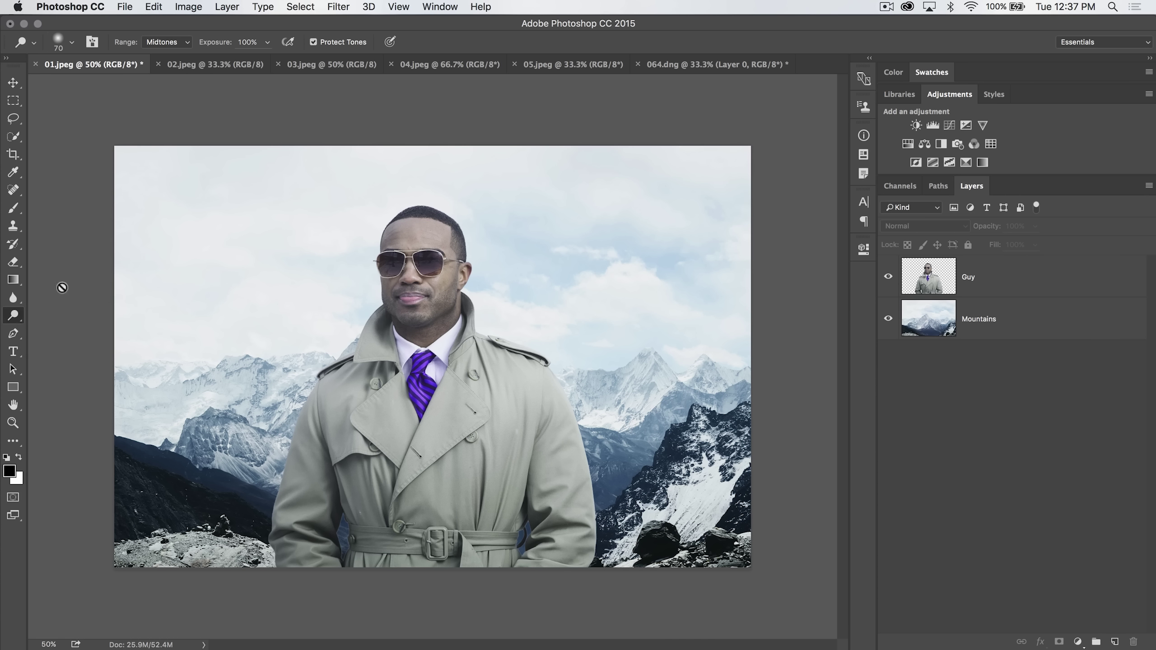
pyautogui.rightClick(17, 321)
pyautogui.click(54, 330)
pyautogui.rightClick(14, 319)
pyautogui.click(50, 314)
# On the Guy layer, test dodge and burn strokes on the man's face, then return to Dodge.
pyautogui.click(952, 284)
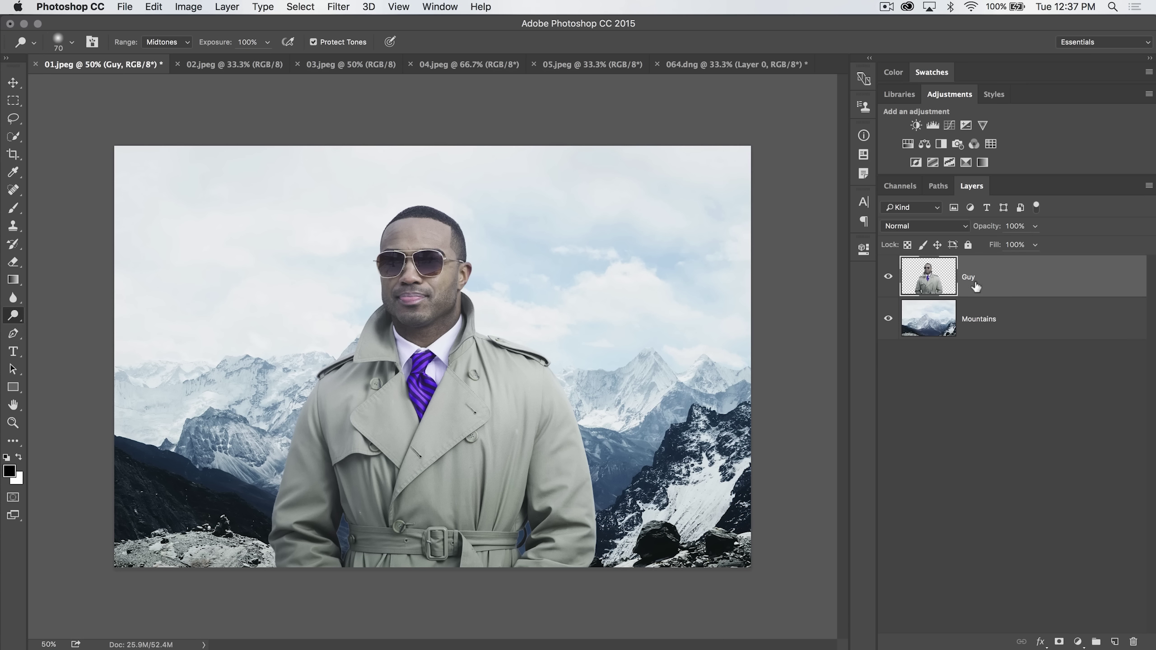
pyautogui.moveTo(373, 268)
pyautogui.mouseDown()
pyautogui.moveTo(409, 262)
pyautogui.moveTo(409, 285)
pyautogui.moveTo(437, 273)
pyautogui.mouseUp()
pyautogui.moveTo(13, 315); pyautogui.dragTo(75, 327)
pyautogui.moveTo(425, 291)
pyautogui.mouseDown()
pyautogui.moveTo(421, 280)
pyautogui.moveTo(393, 280)
pyautogui.moveTo(432, 273)
pyautogui.moveTo(440, 296)
pyautogui.mouseUp()
pyautogui.press('super+z')
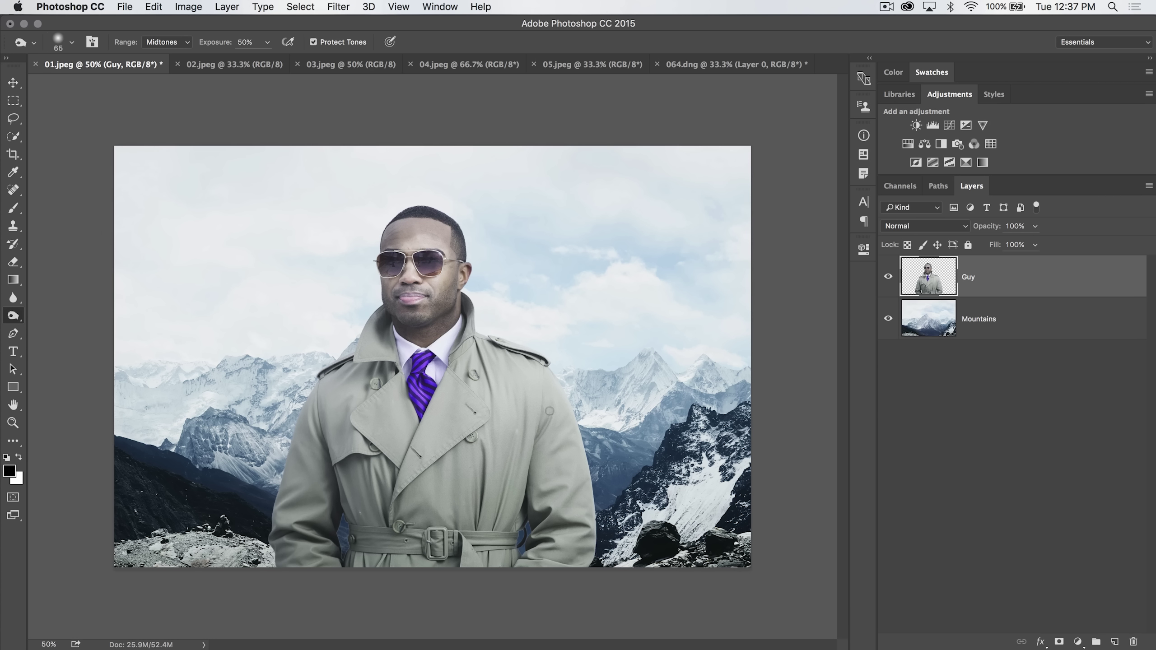
pyautogui.press('super+z')
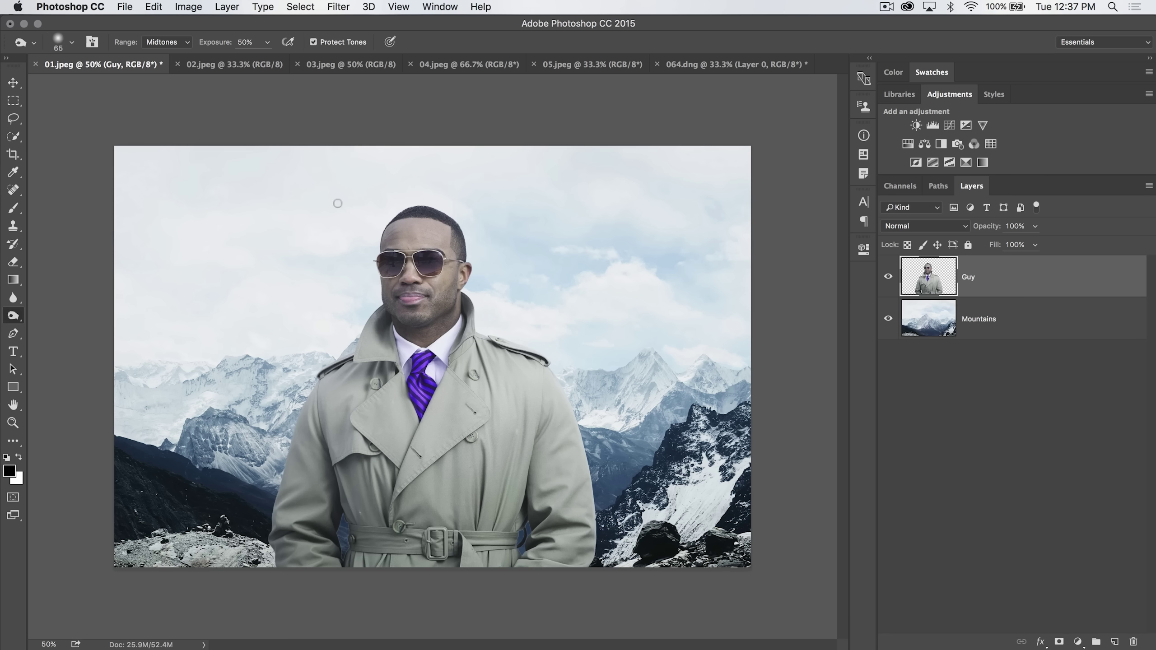
pyautogui.rightClick(13, 315)
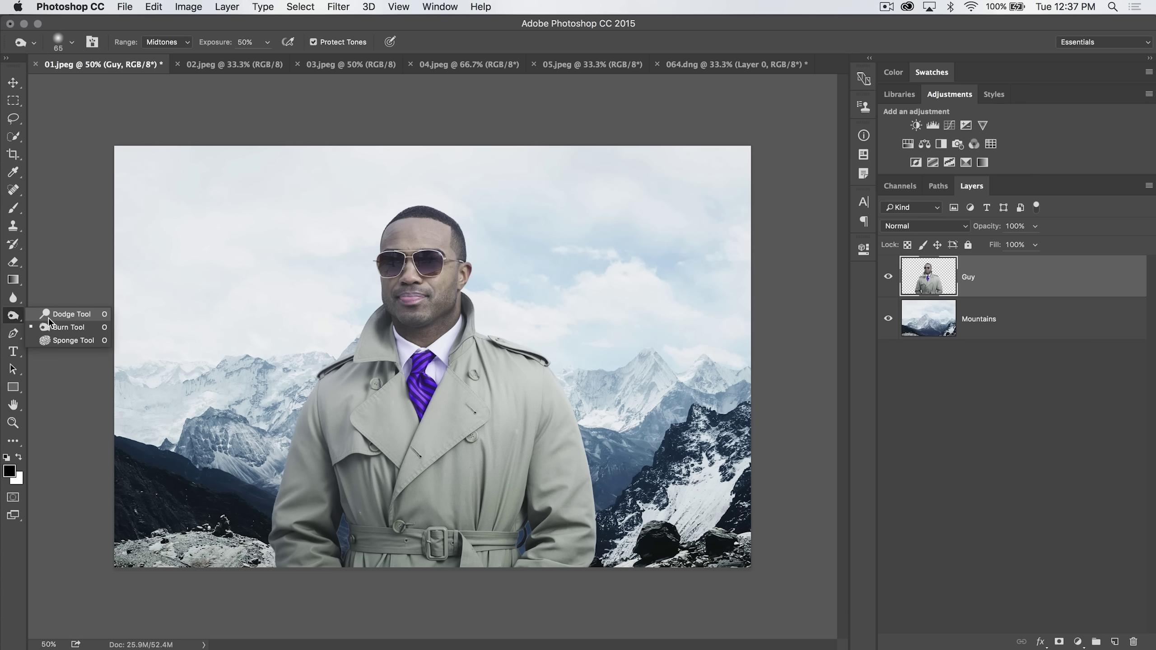
pyautogui.click(50, 314)
# Confirm the 70 px, 0% hardness dodge brush and limit dodging to Shadows.
pyautogui.click(72, 43)
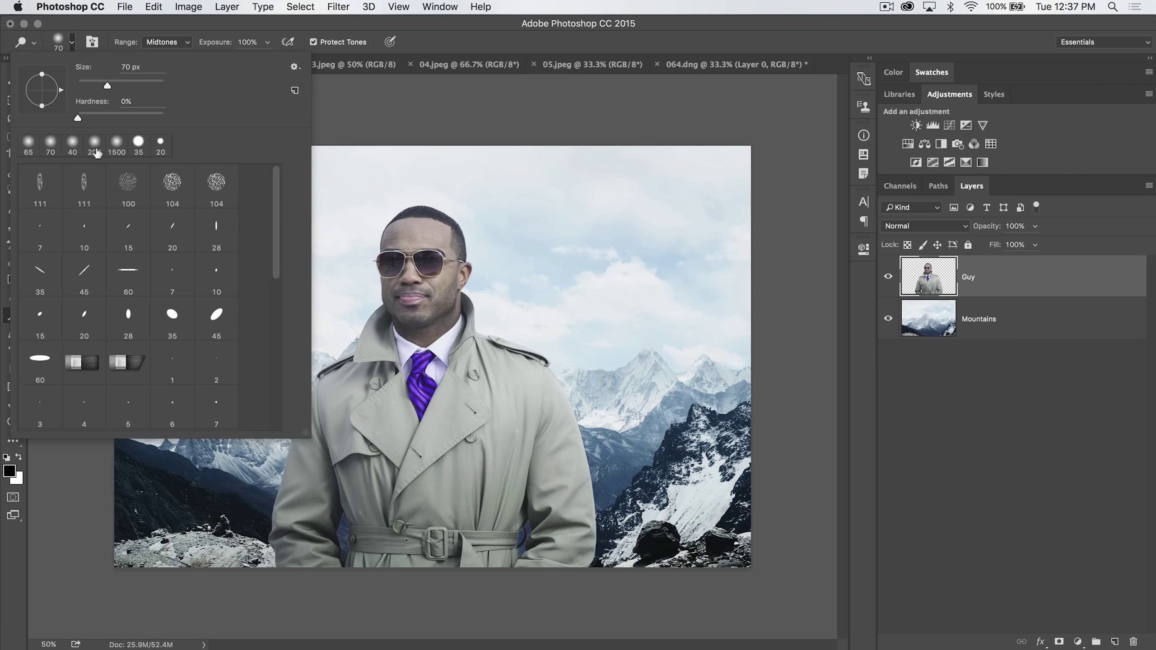
pyautogui.click(74, 44)
pyautogui.click(169, 42)
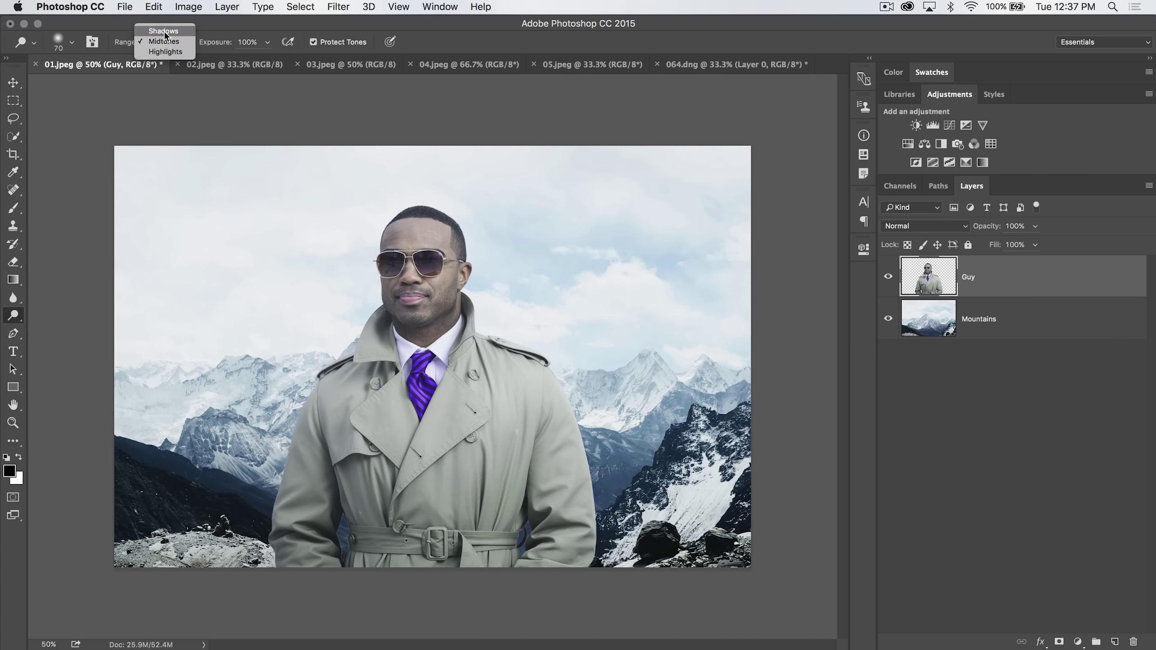
pyautogui.click(163, 30)
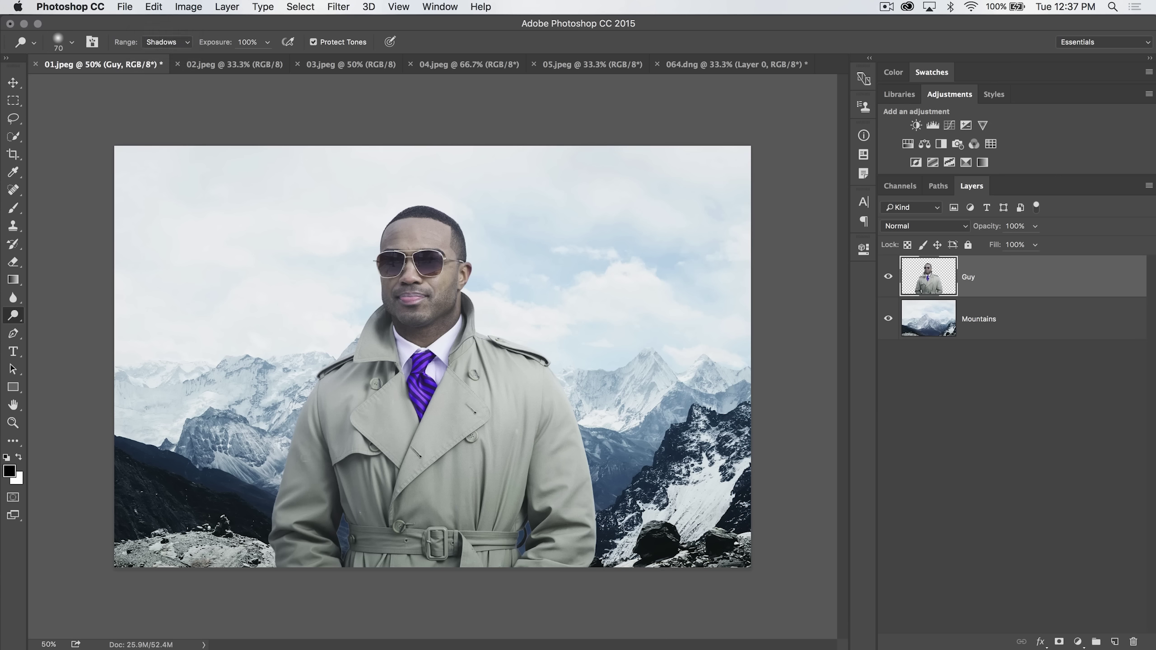
pyautogui.click(961, 321)
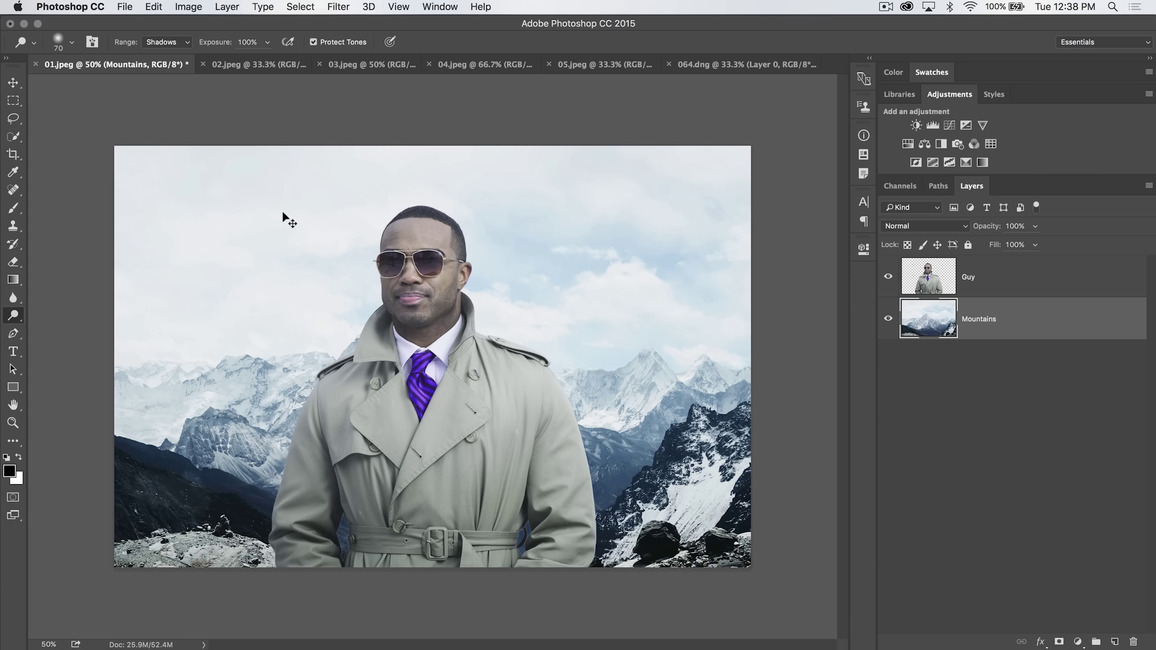
# Dodge a sky cloud on Mountains with Highlights range, undo it, and reselect Guy.
pyautogui.click(166, 62)
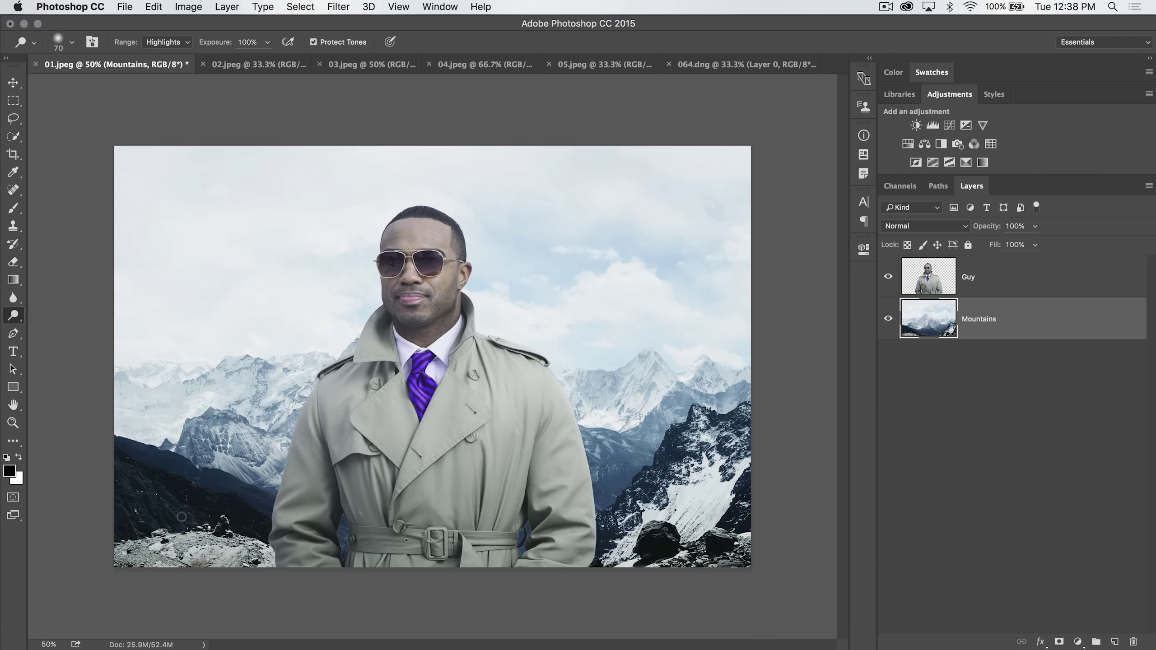
pyautogui.moveTo(585, 201)
pyautogui.mouseDown()
pyautogui.moveTo(646, 197)
pyautogui.moveTo(580, 215)
pyautogui.moveTo(663, 211)
pyautogui.mouseUp()
pyautogui.press('super+z')
pyautogui.click(980, 273)
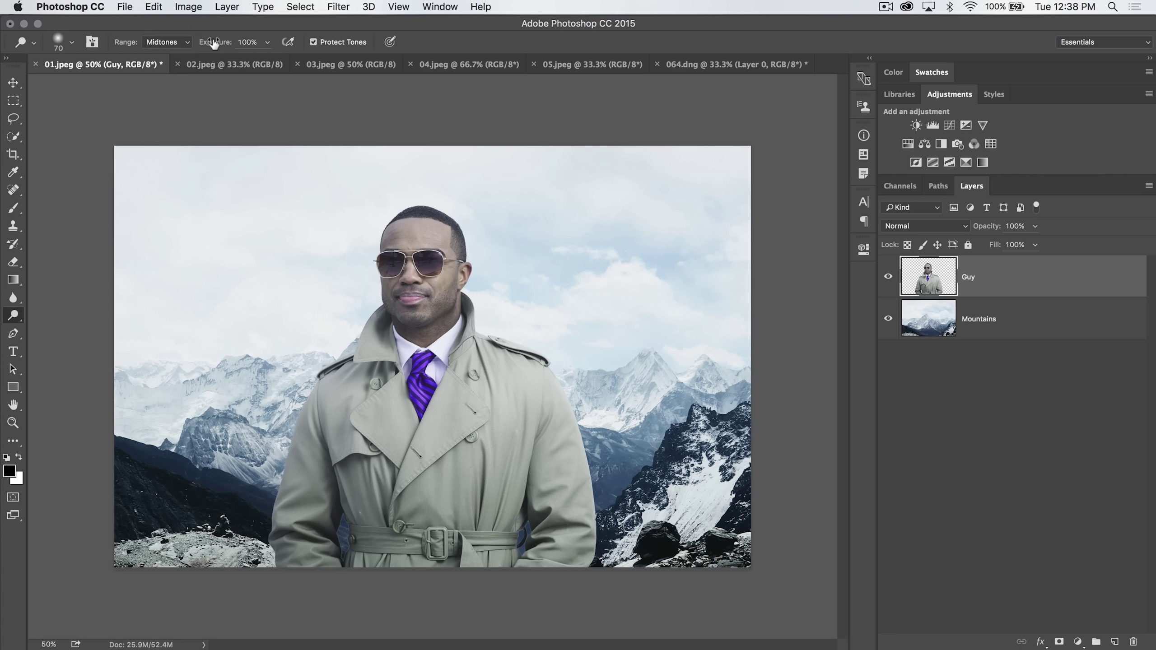
pyautogui.moveTo(422, 267)
pyautogui.mouseDown()
pyautogui.moveTo(415, 244)
pyautogui.moveTo(421, 269)
pyautogui.moveTo(451, 260)
pyautogui.mouseUp()
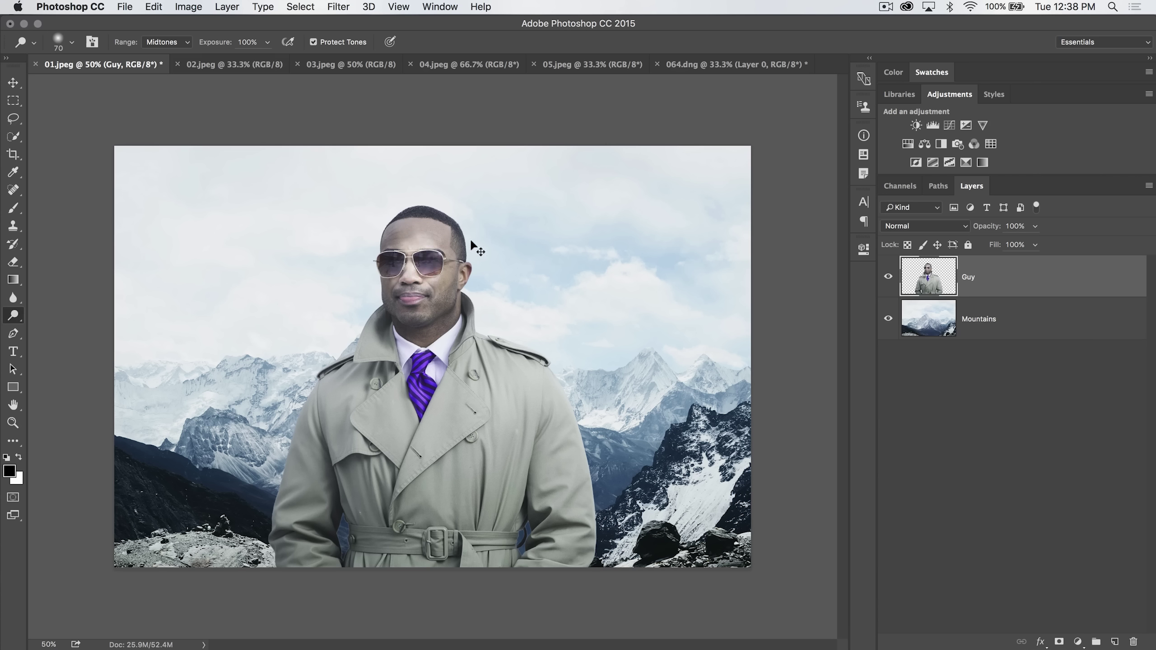
pyautogui.press('super+z')
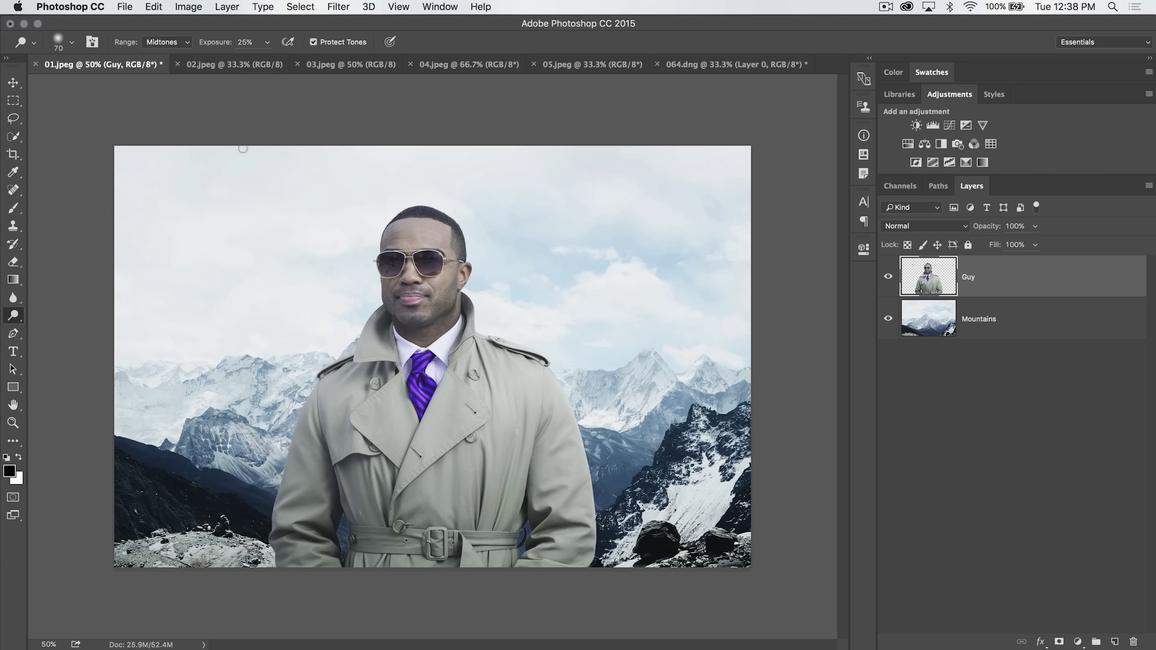
pyautogui.press('0')
pyautogui.click(314, 42)
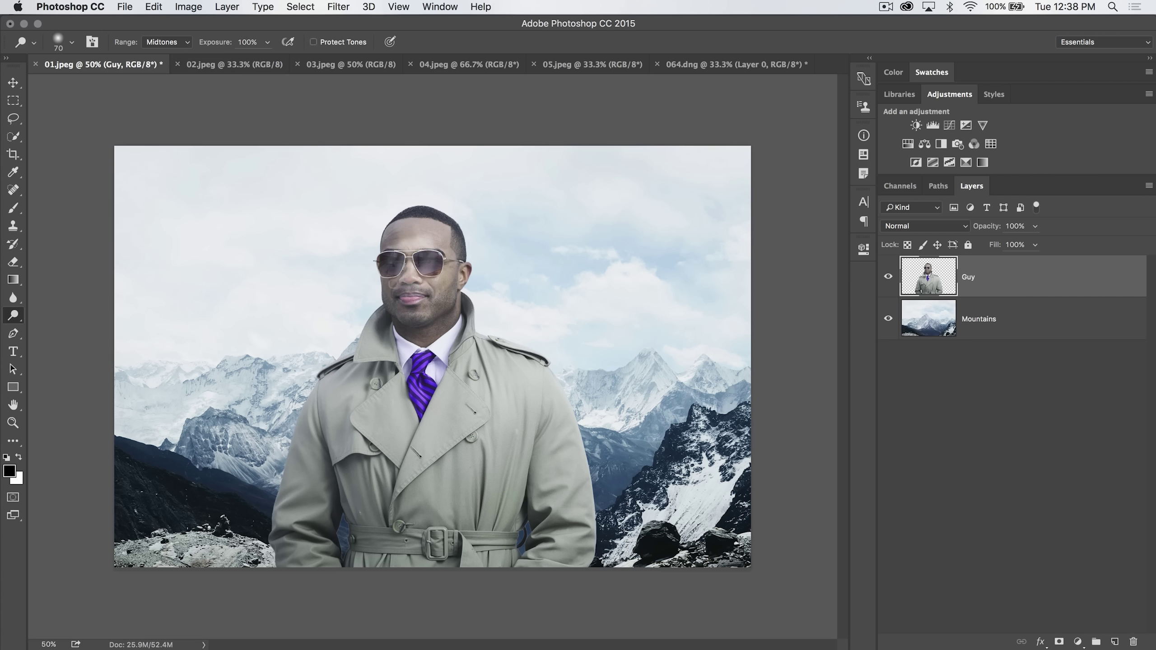
pyautogui.moveTo(396, 255)
pyautogui.mouseDown()
pyautogui.moveTo(432, 264)
pyautogui.moveTo(396, 267)
pyautogui.moveTo(411, 271)
pyautogui.mouseUp()
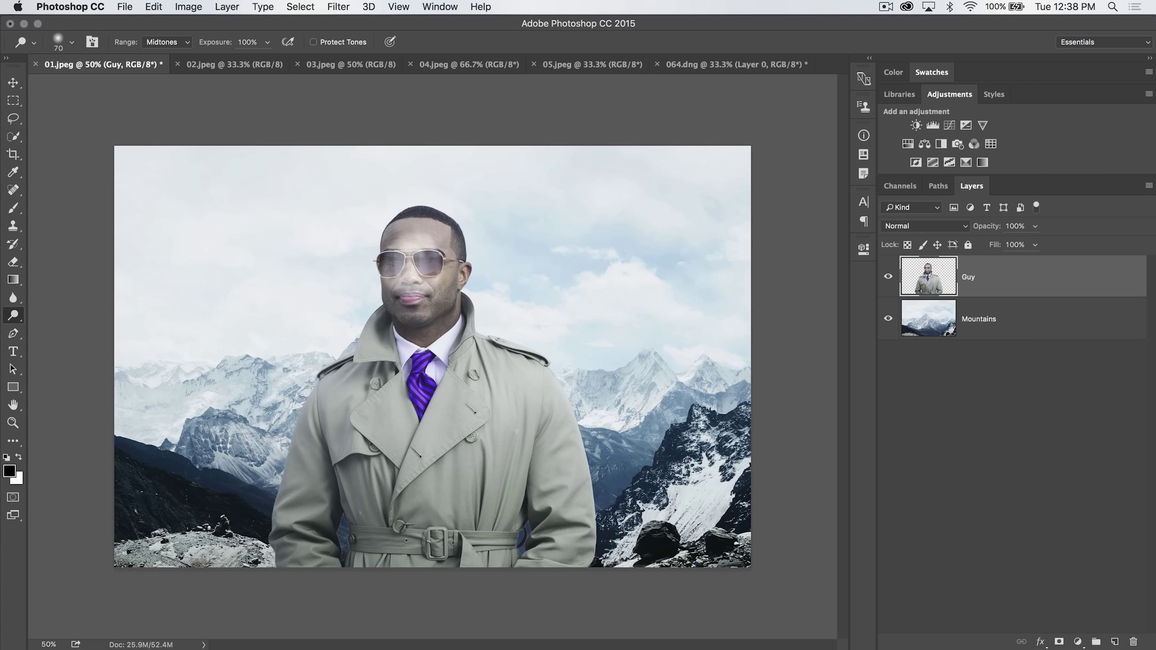
pyautogui.press('super+alt+z')
pyautogui.press('super+alt+z')
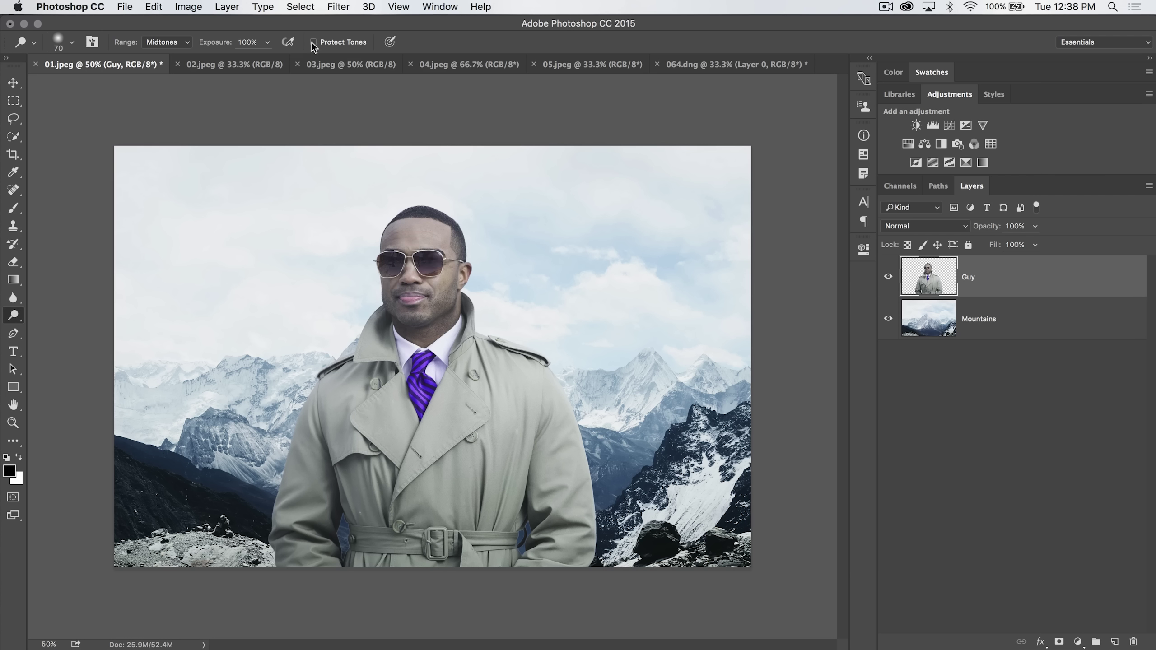
pyautogui.click(313, 42)
pyautogui.moveTo(14, 319)
pyautogui.mouseDown()
pyautogui.moveTo(69, 327)
pyautogui.moveTo(101, 316)
pyautogui.mouseUp()
pyautogui.click(890, 278)
pyautogui.click(891, 278)
pyautogui.click(888, 277)
pyautogui.click(920, 327)
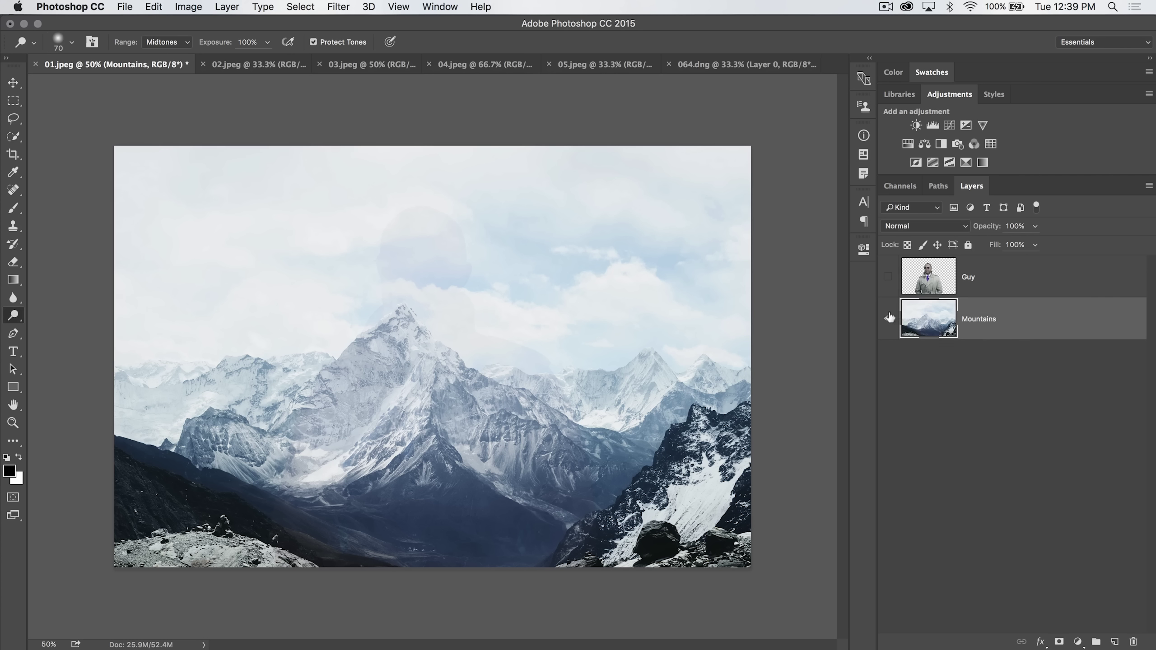
pyautogui.click(888, 278)
pyautogui.click(938, 278)
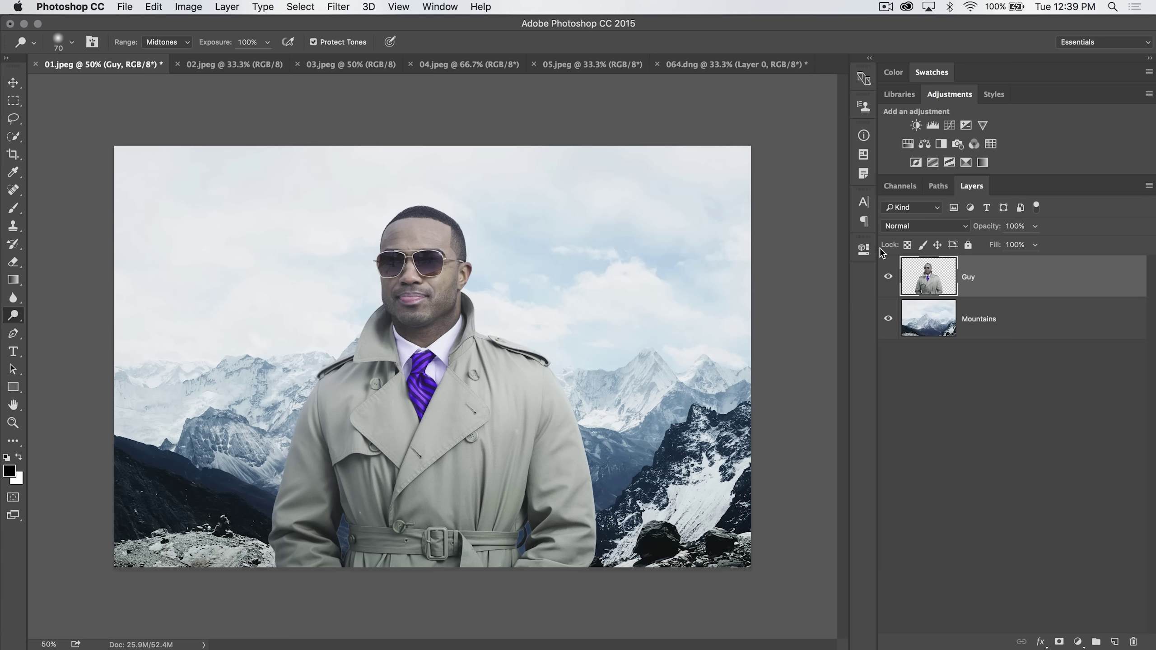
pyautogui.click(1113, 641)
# Rename the new layer to 'D&B'.
pyautogui.doubleClick(973, 276)
pyautogui.write('D&B')
pyautogui.press('Return')
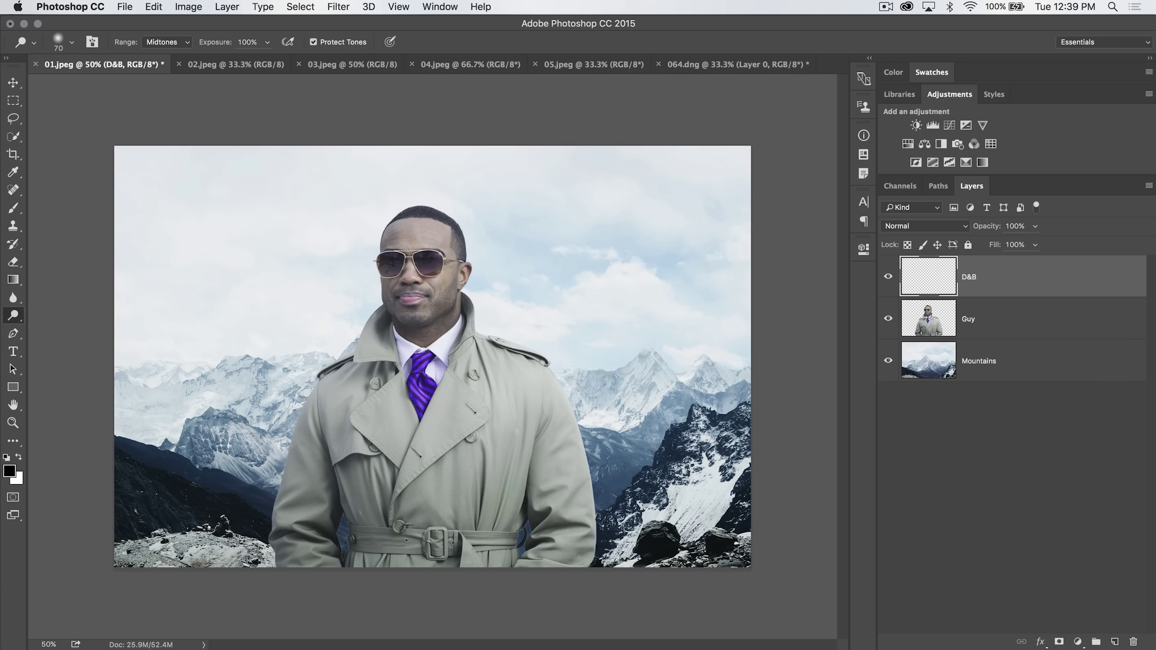
# Fill the D&B layer with 50% gray using Edit > Fill.
pyautogui.click(153, 6)
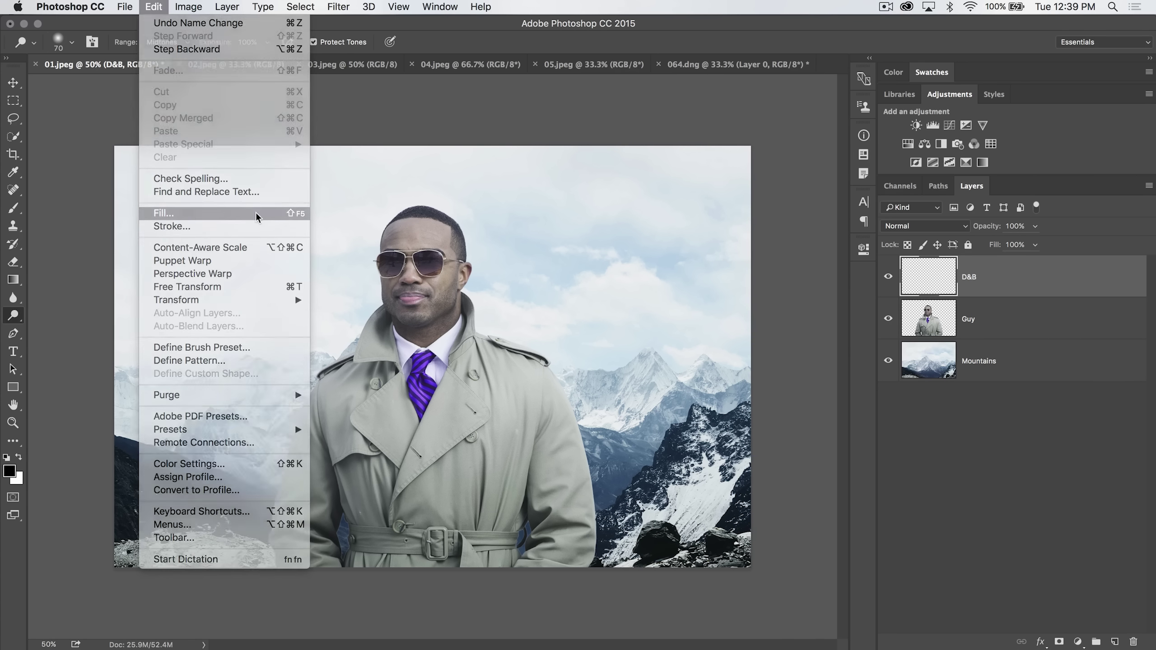
pyautogui.click(205, 216)
pyautogui.moveTo(526, 265); pyautogui.dragTo(508, 222)
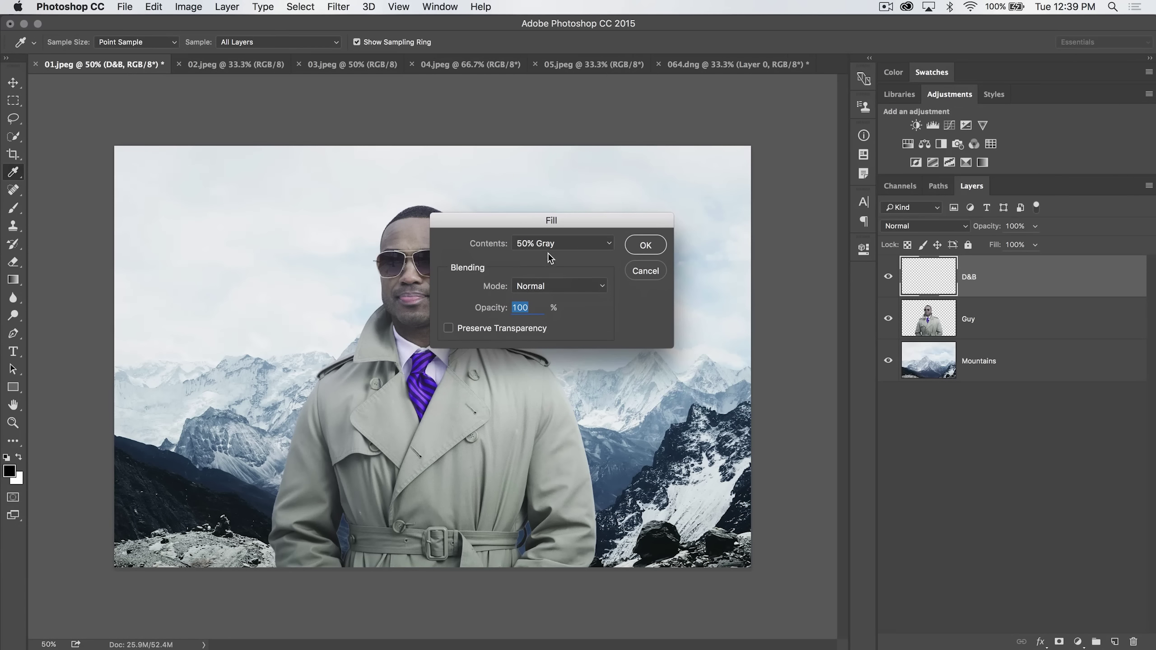
pyautogui.click(644, 246)
pyautogui.press('o')
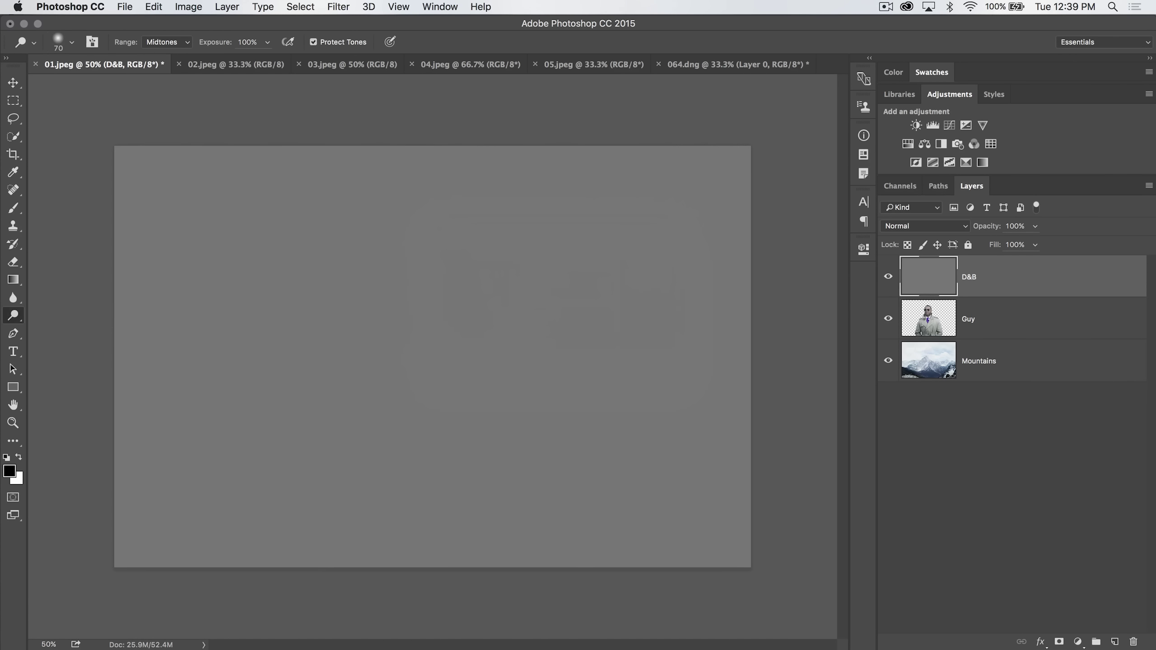
pyautogui.click(918, 227)
# Set the D&B layer's blend mode to Soft Light.
pyautogui.click(908, 395)
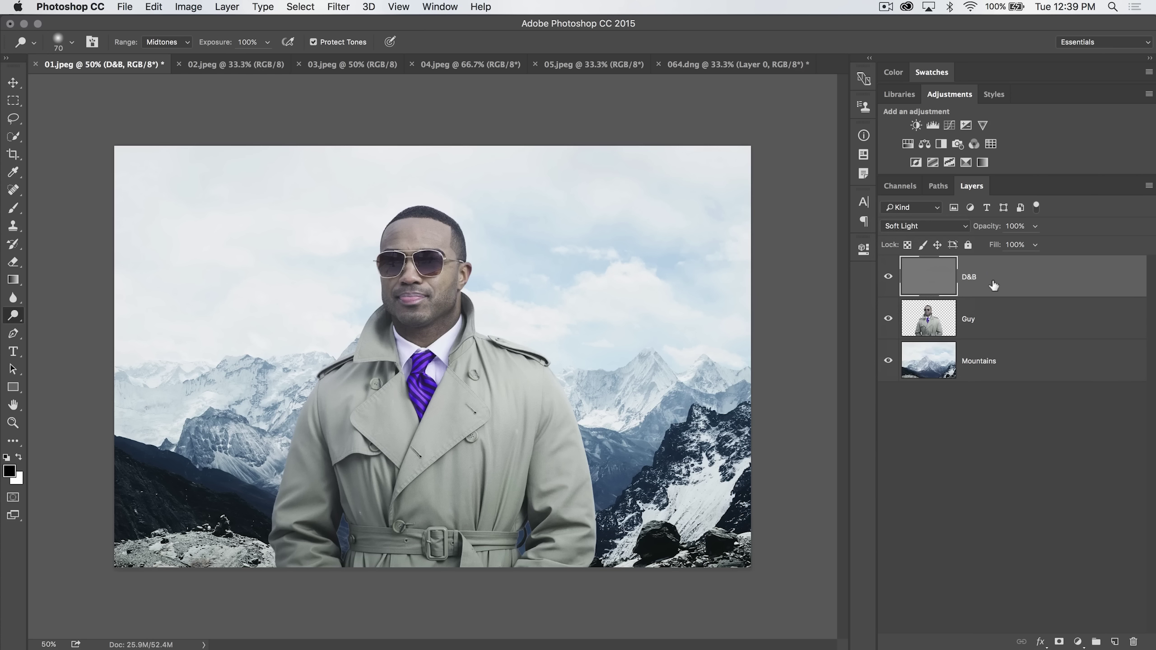
pyautogui.click(168, 43)
pyautogui.click(932, 227)
pyautogui.click(935, 231)
# Lighten the man's forehead, then darken his temple, cheeks, mouth area and coat lapel.
pyautogui.moveTo(414, 231)
pyautogui.mouseDown()
pyautogui.moveTo(427, 241)
pyautogui.moveTo(417, 231)
pyautogui.mouseUp()
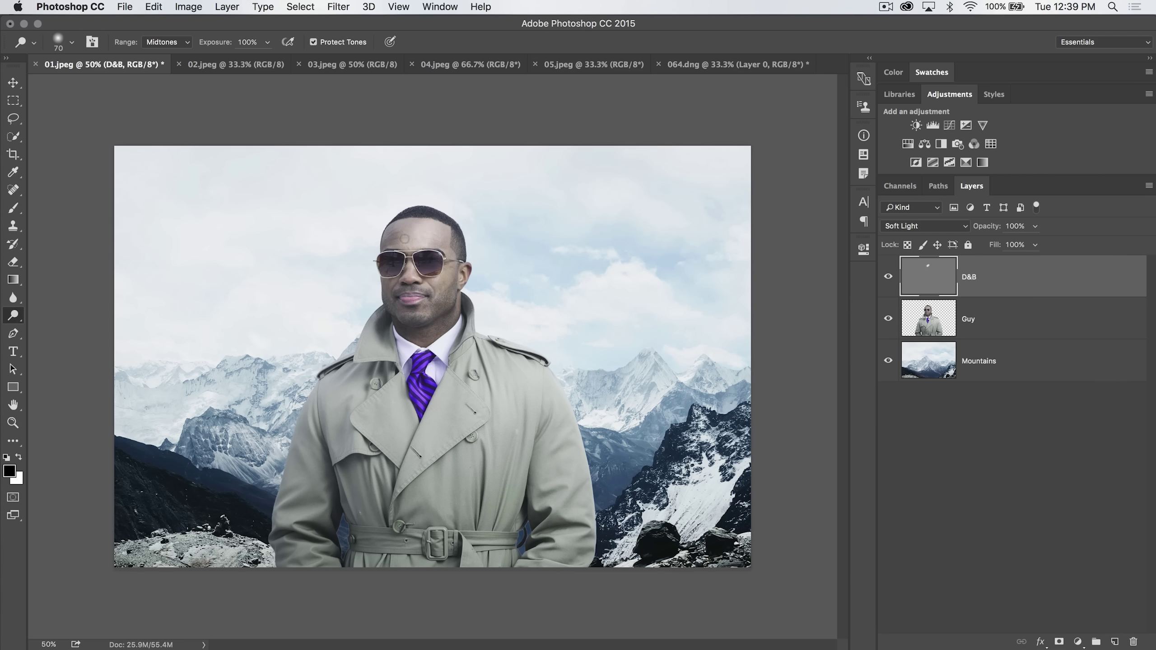
pyautogui.click(13, 316)
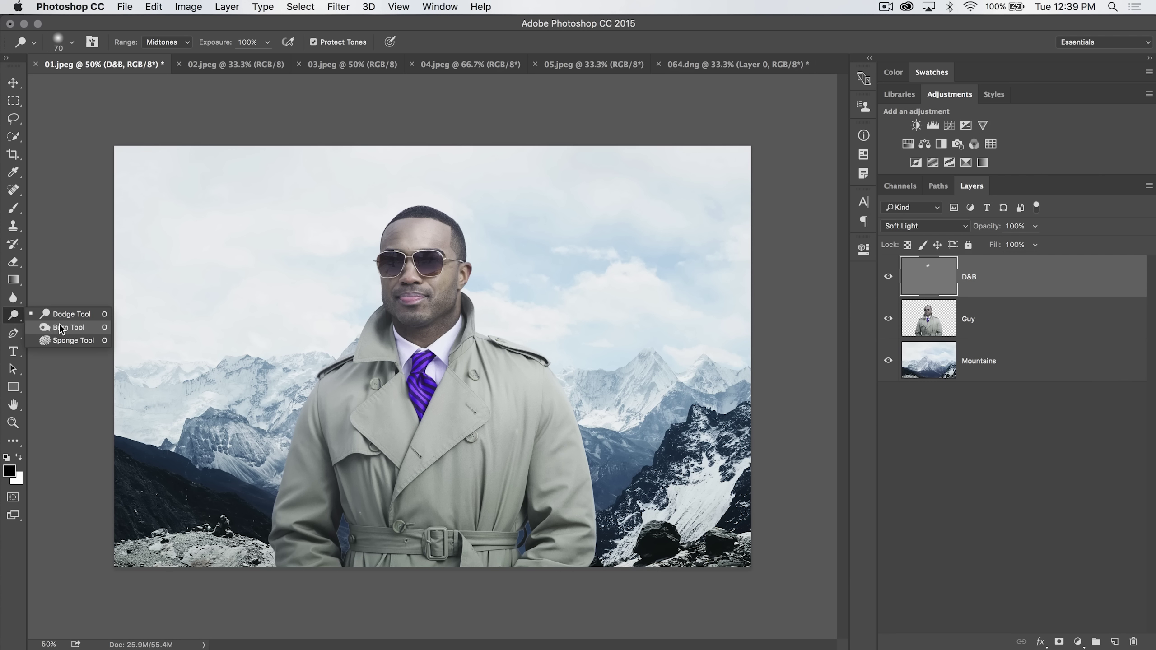
pyautogui.click(68, 313)
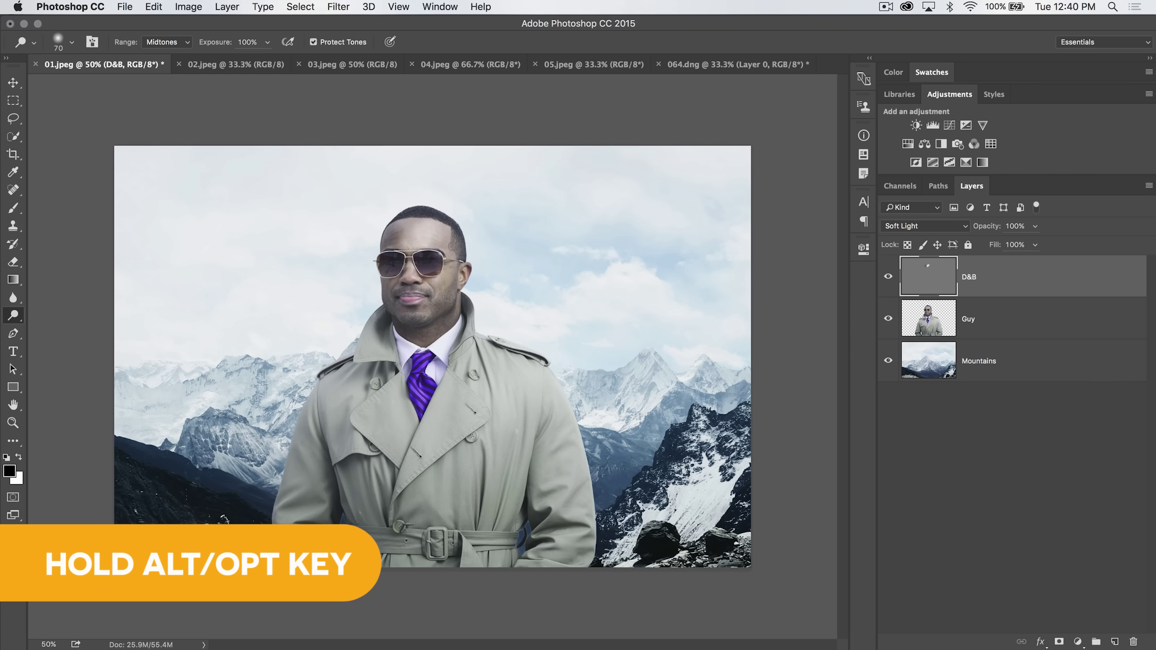
pyautogui.moveTo(448, 233); pyautogui.dragTo(449, 261)
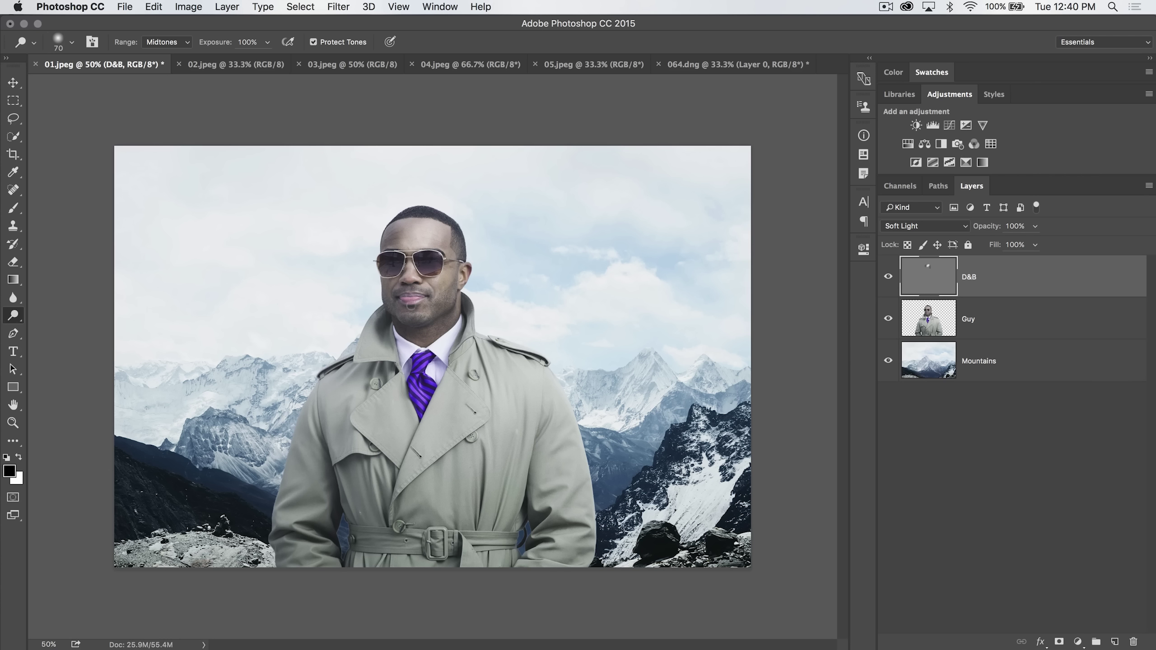
pyautogui.moveTo(426, 317)
pyautogui.mouseDown()
pyautogui.moveTo(451, 289)
pyautogui.moveTo(404, 319)
pyautogui.moveTo(393, 303)
pyautogui.moveTo(431, 296)
pyautogui.mouseUp()
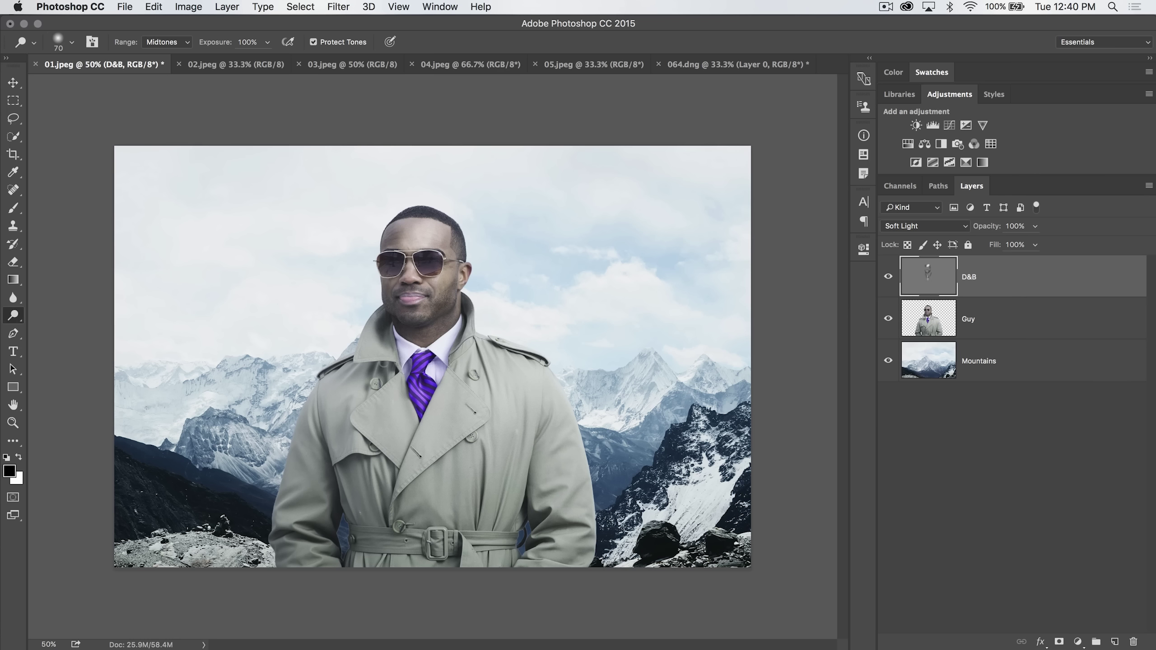
pyautogui.moveTo(384, 364)
pyautogui.mouseDown()
pyautogui.moveTo(384, 501)
pyautogui.moveTo(496, 383)
pyautogui.moveTo(470, 388)
pyautogui.mouseUp()
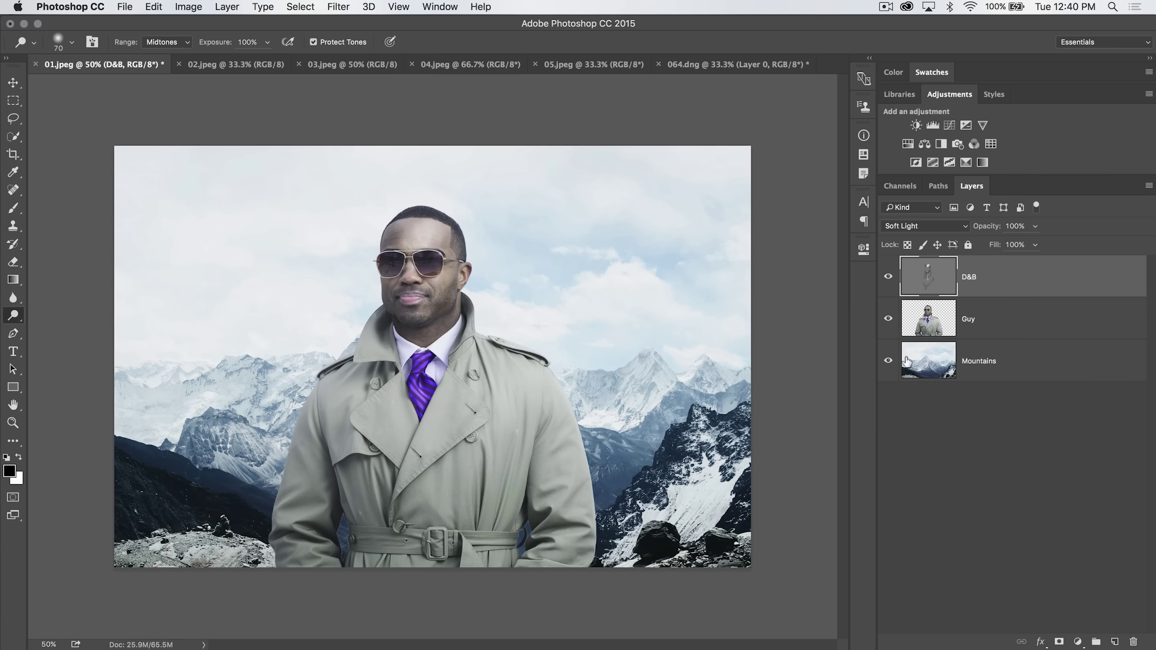
# With Guy hidden, burn the middle, lower and right-hand mountains on D&B with a 175 brush.
pyautogui.click(888, 318)
pyautogui.click(996, 359)
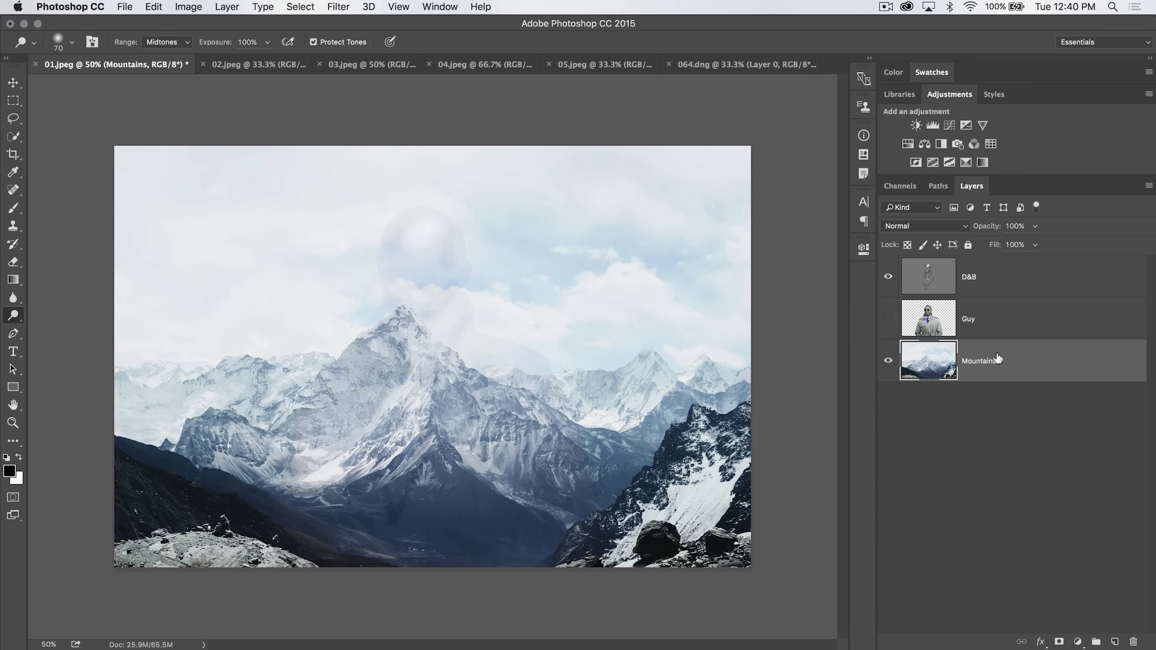
pyautogui.click(983, 284)
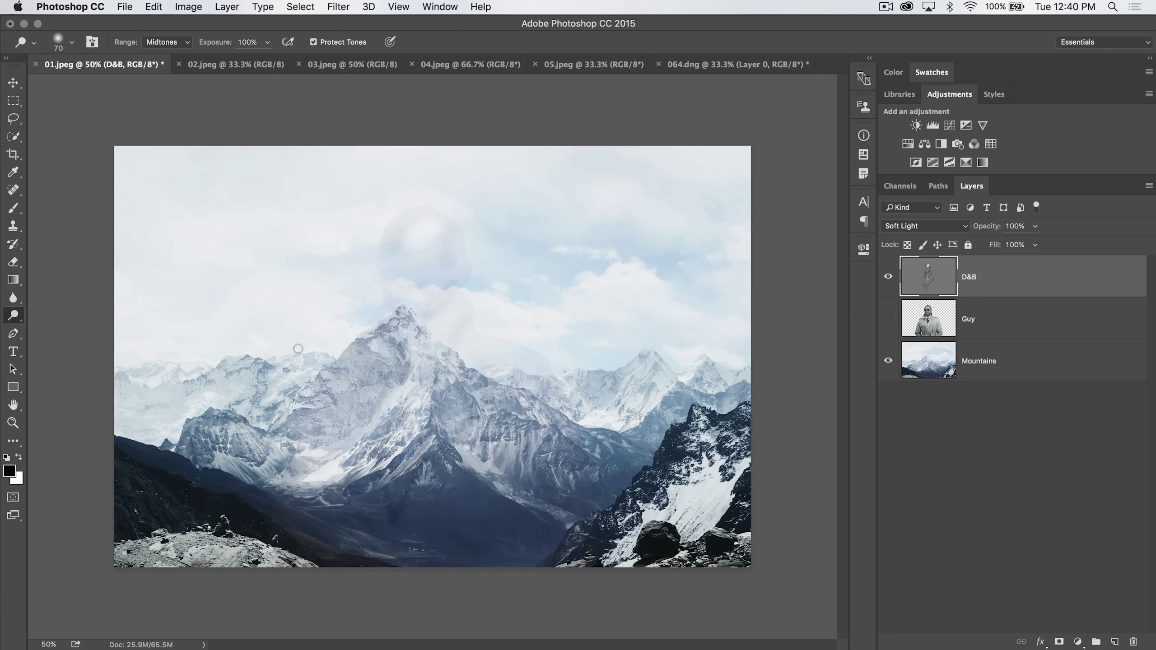
pyautogui.press(']')
pyautogui.press(']')
pyautogui.press(']')
pyautogui.press(']')
pyautogui.moveTo(254, 405)
pyautogui.mouseDown()
pyautogui.moveTo(239, 396)
pyautogui.moveTo(235, 405)
pyautogui.moveTo(364, 408)
pyautogui.moveTo(341, 392)
pyautogui.mouseUp()
pyautogui.moveTo(200, 451)
pyautogui.mouseDown()
pyautogui.moveTo(282, 433)
pyautogui.moveTo(314, 455)
pyautogui.moveTo(401, 432)
pyautogui.mouseUp()
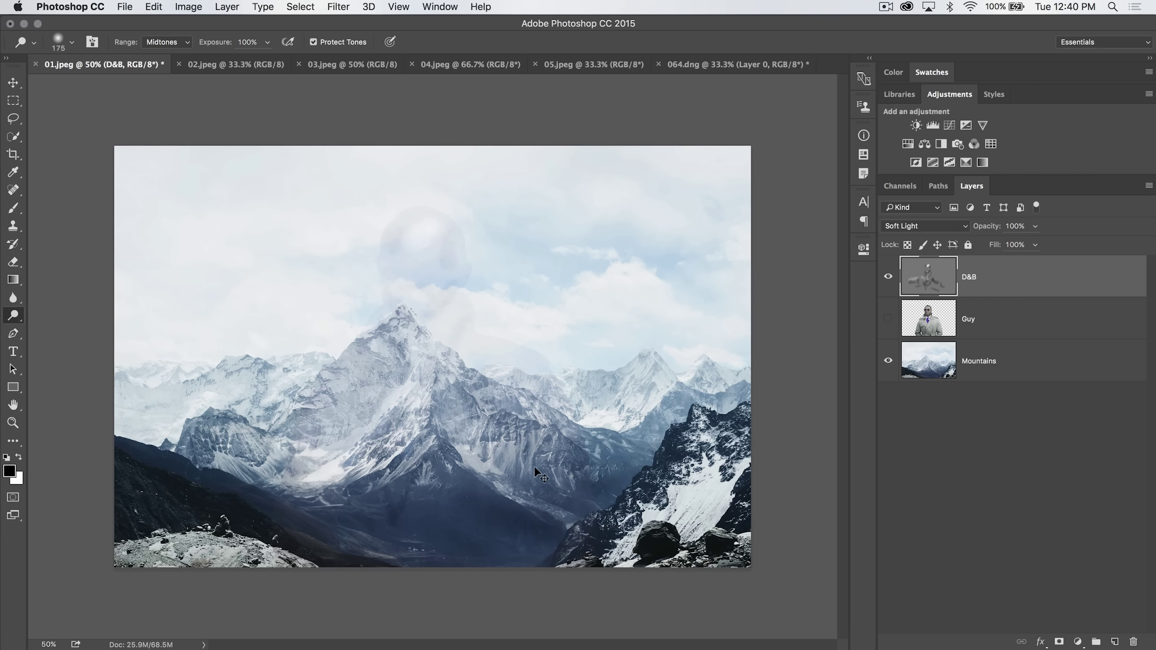
pyautogui.moveTo(650, 371)
pyautogui.mouseDown()
pyautogui.moveTo(663, 403)
pyautogui.moveTo(737, 381)
pyautogui.mouseUp()
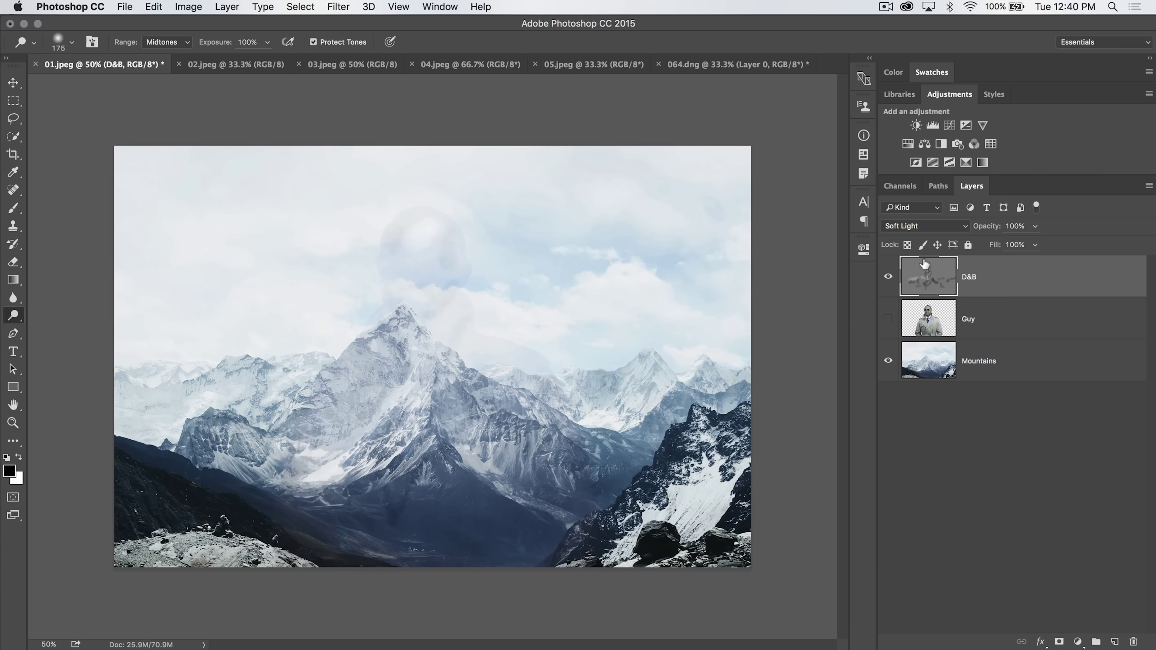
pyautogui.click(887, 319)
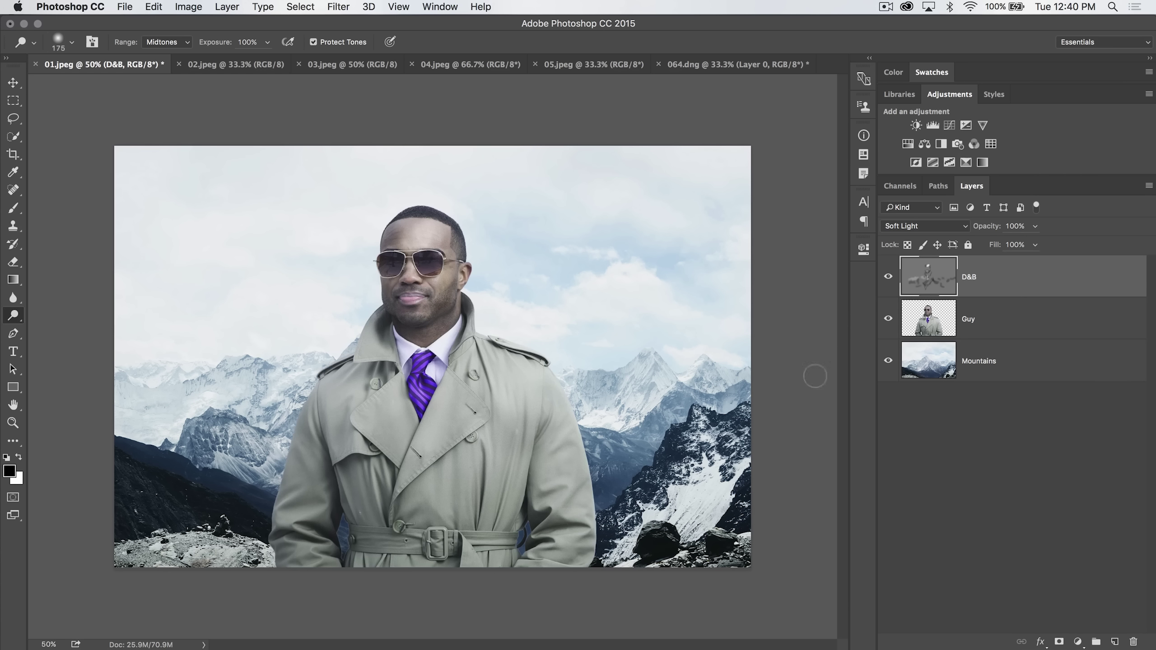
# Toggle the D&B layer's visibility repeatedly to compare the image with and without it.
pyautogui.click(888, 277)
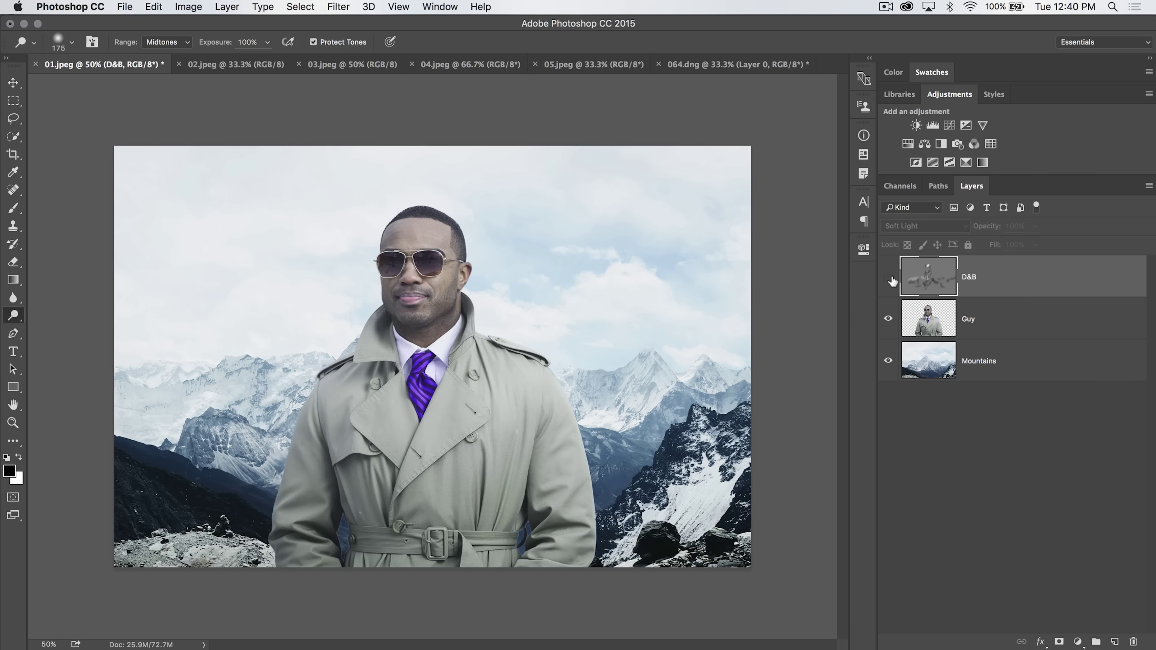
pyautogui.click(888, 275)
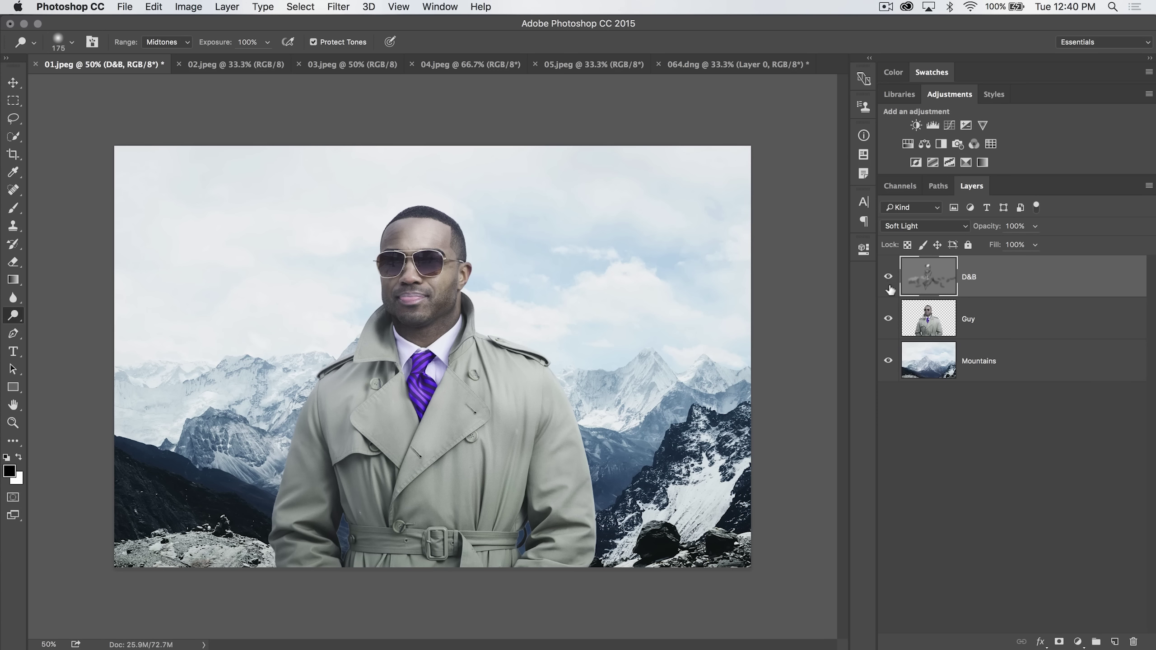
pyautogui.click(887, 276)
pyautogui.click(888, 276)
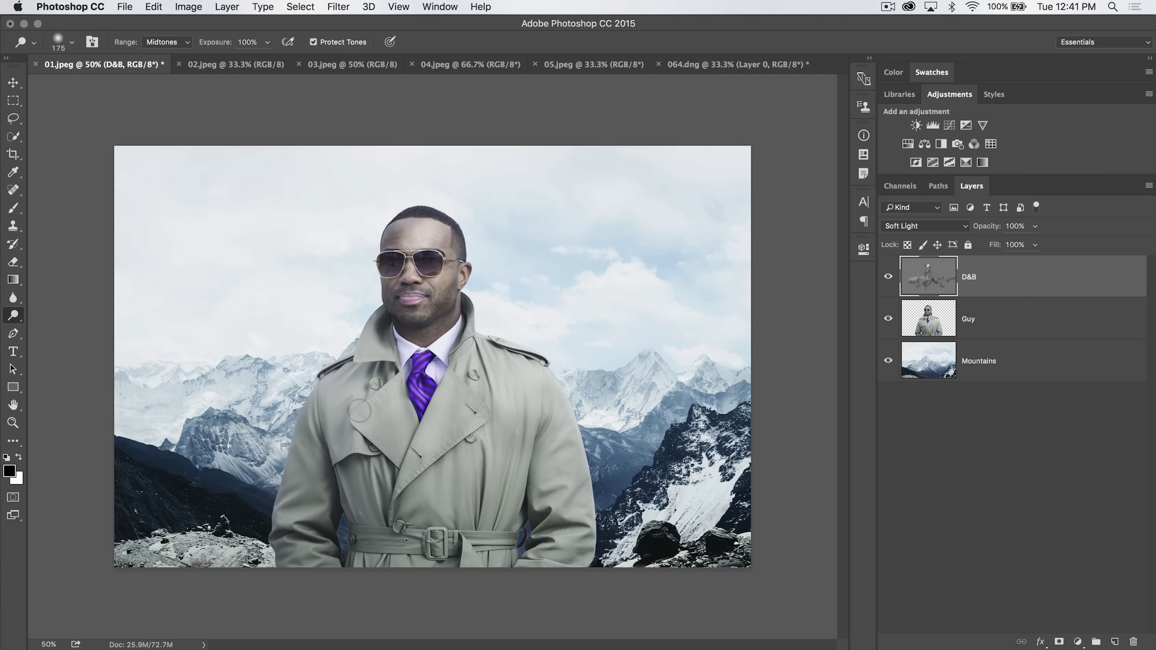
pyautogui.click(888, 275)
pyautogui.click(888, 275)
pyautogui.click(888, 275)
pyautogui.click(888, 276)
pyautogui.click(888, 276)
pyautogui.click(888, 276)
pyautogui.click(887, 276)
pyautogui.click(888, 277)
# Lower the D&B layer's opacity to 44% and compare the softened result.
pyautogui.moveTo(985, 226); pyautogui.dragTo(972, 226)
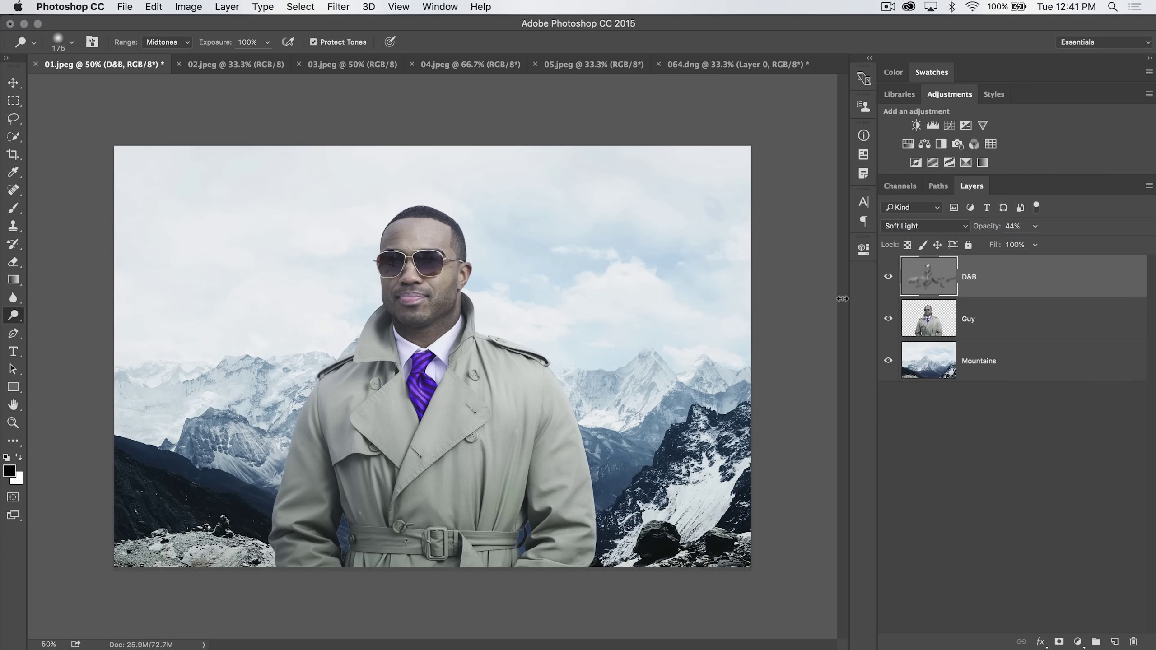
pyautogui.click(887, 277)
pyautogui.click(887, 276)
pyautogui.rightClick(13, 315)
pyautogui.click(62, 318)
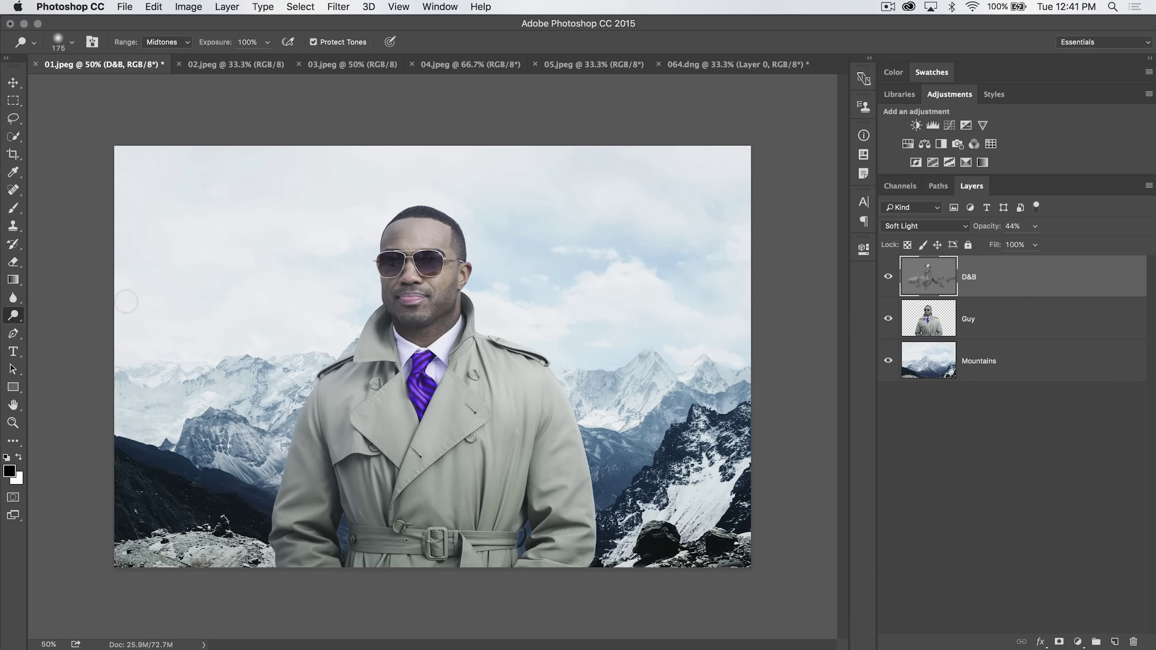